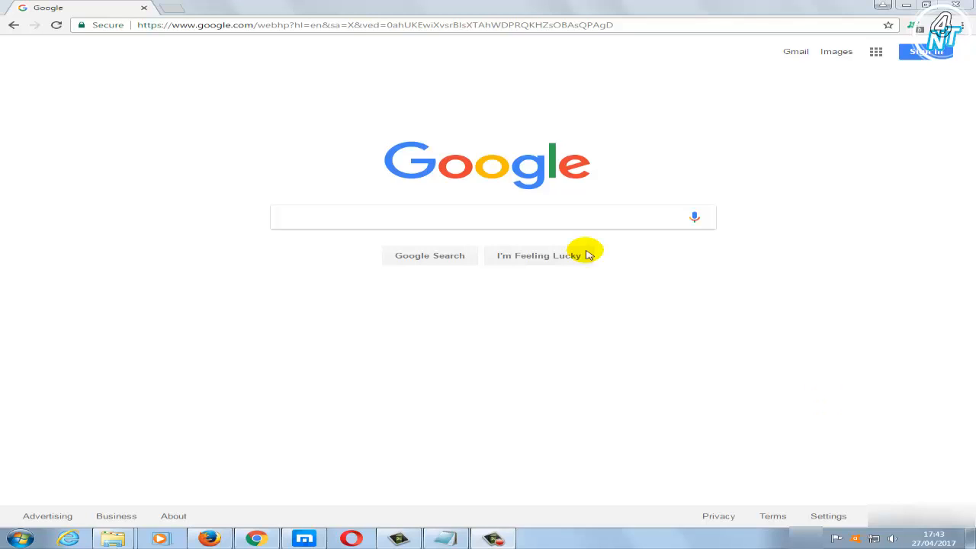
Step: Search Google for earth and open the Earth - Wikipedia result
click(589, 221)
text(ea)
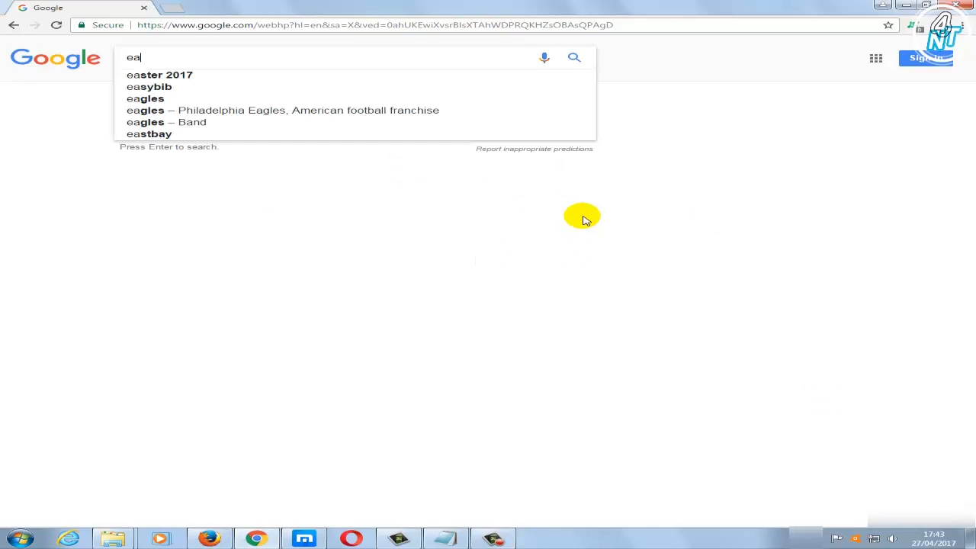
text(rth)
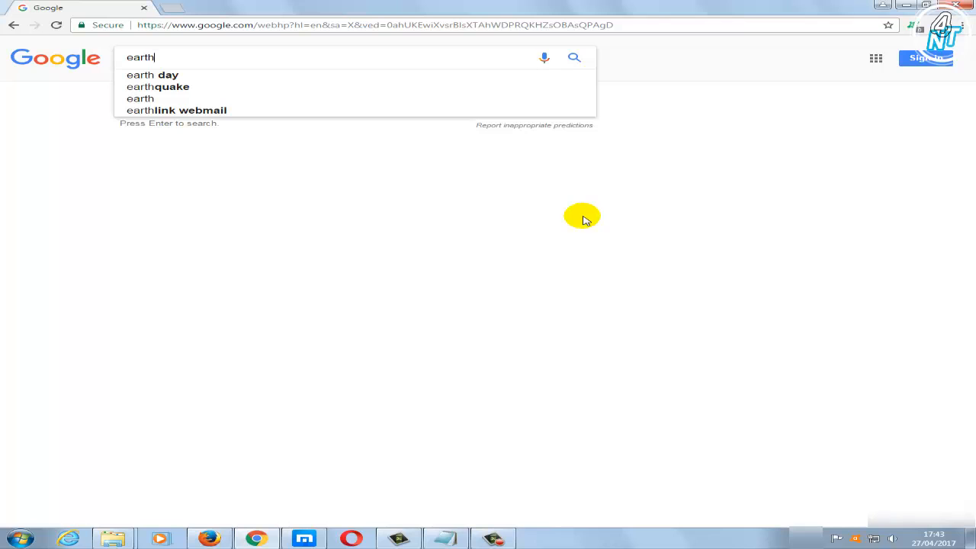
key(Return)
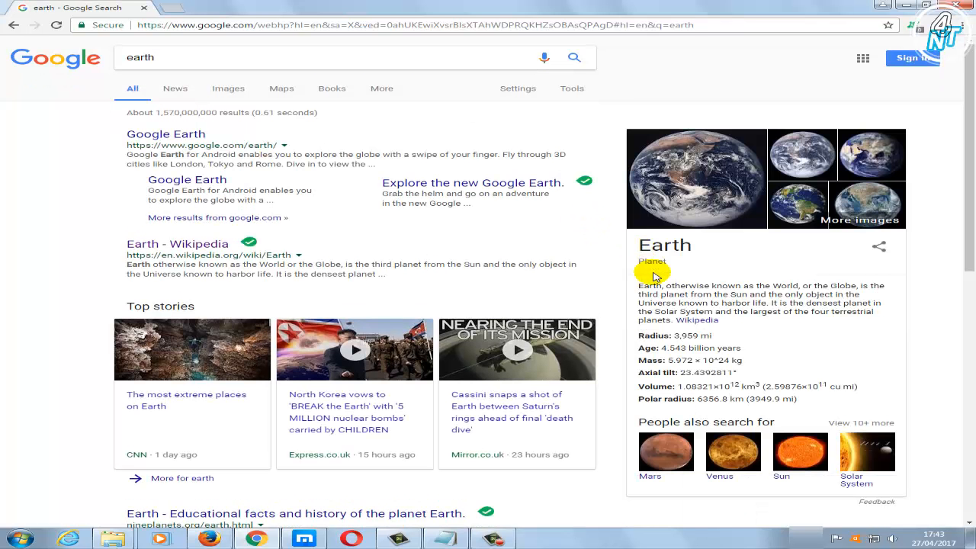
click(697, 320)
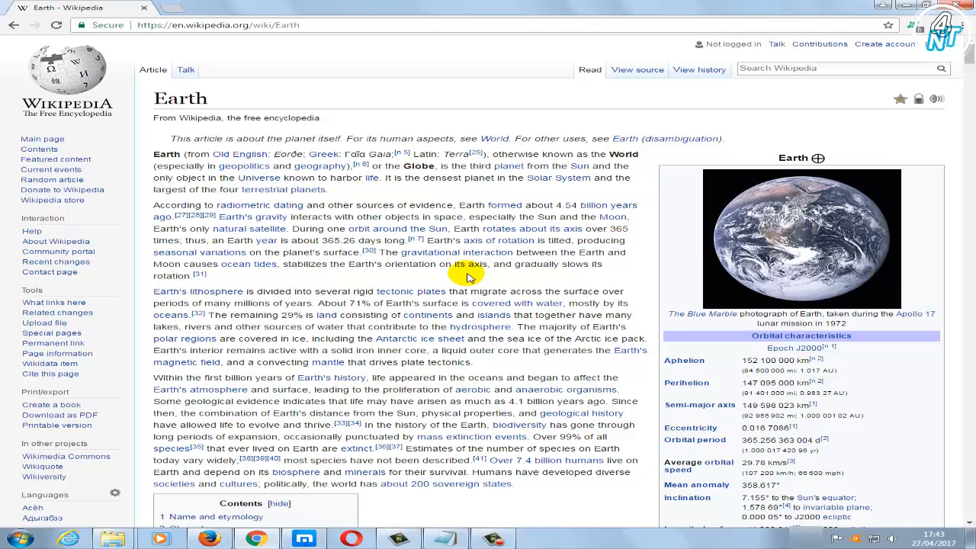
Step: Print the Earth article to the Save as PDF destination and save it on the Desktop
right_click(469, 276)
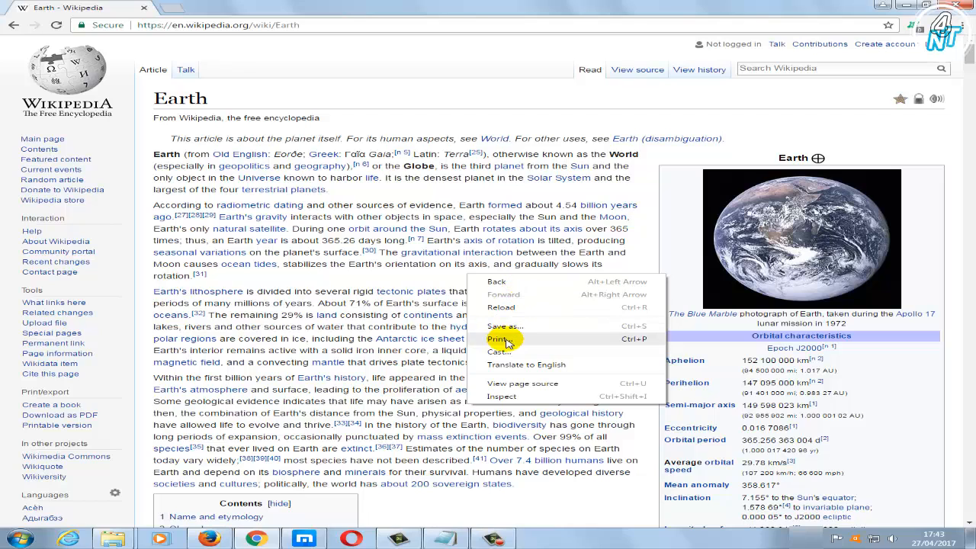
click(513, 341)
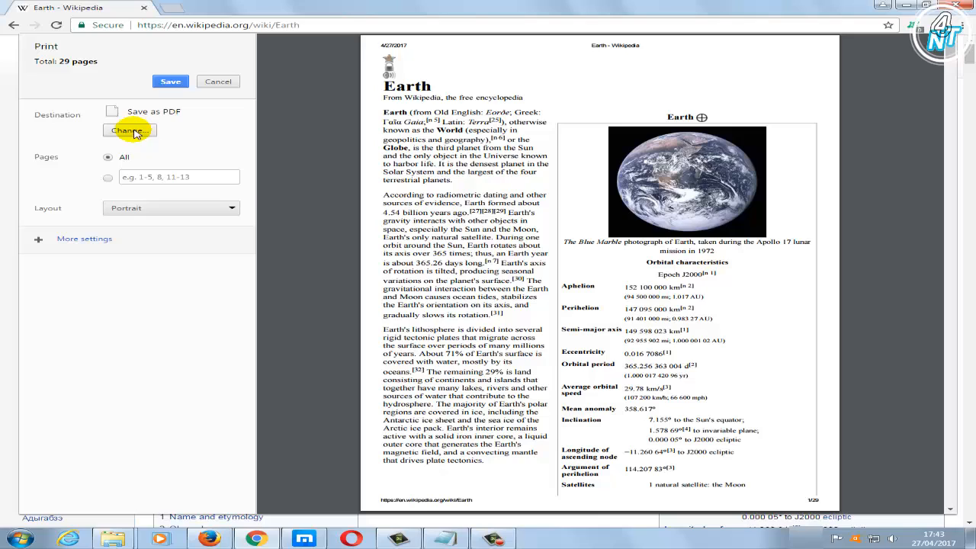
click(160, 207)
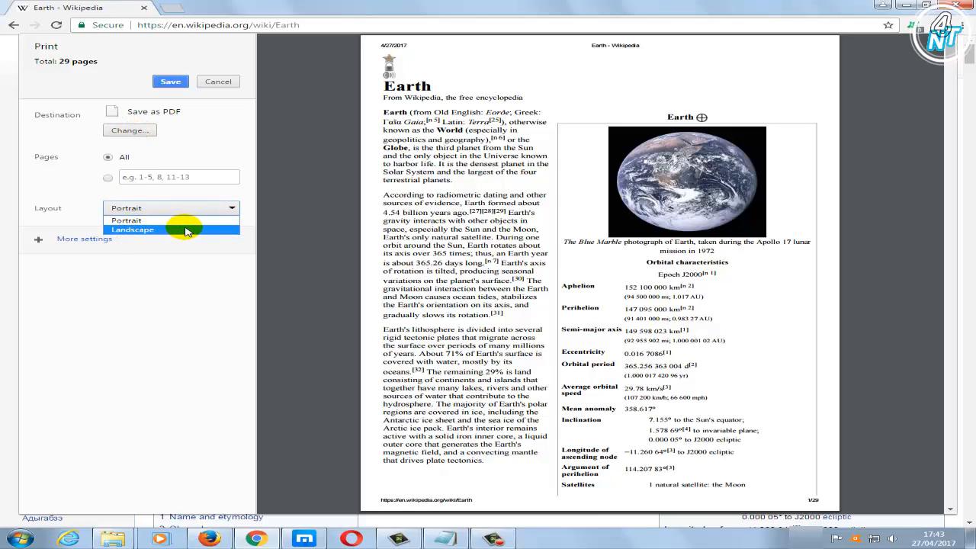
click(105, 241)
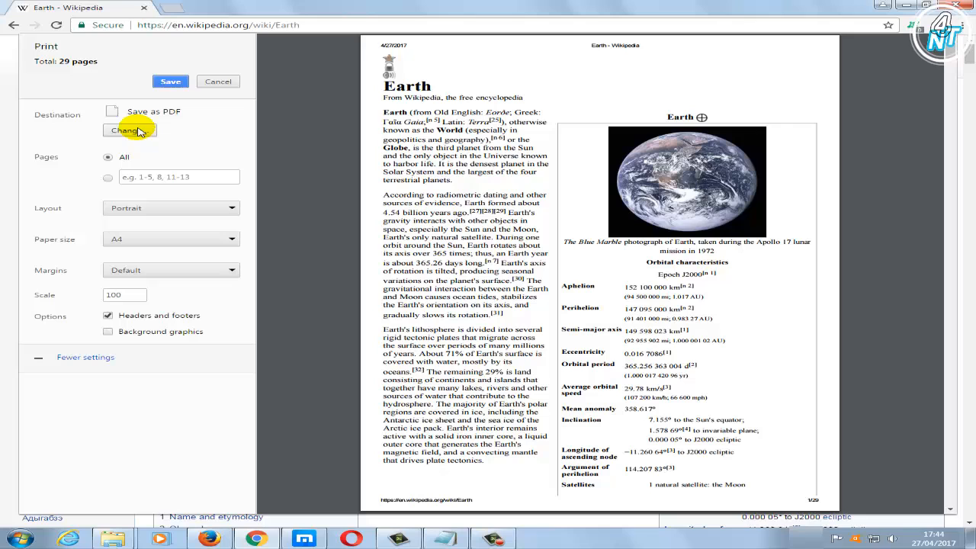
click(172, 84)
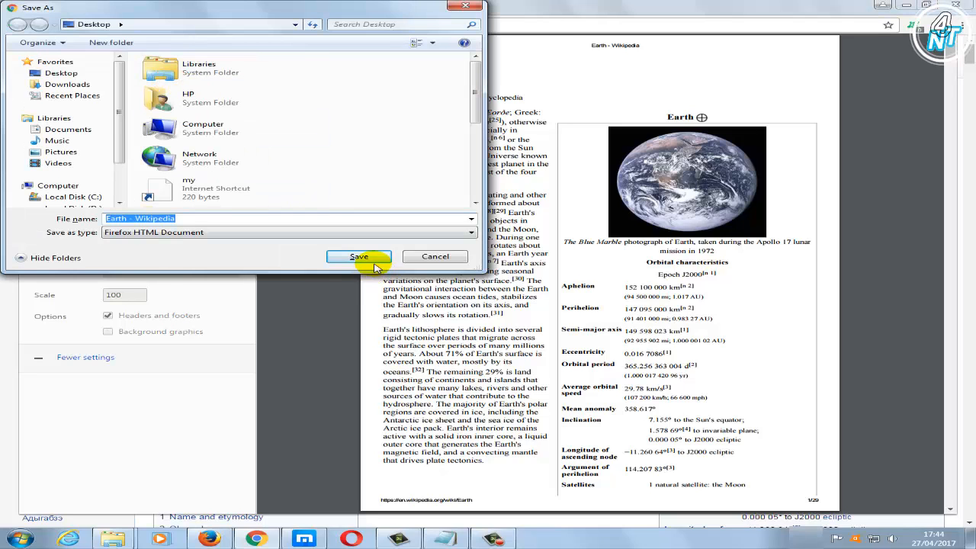
click(360, 257)
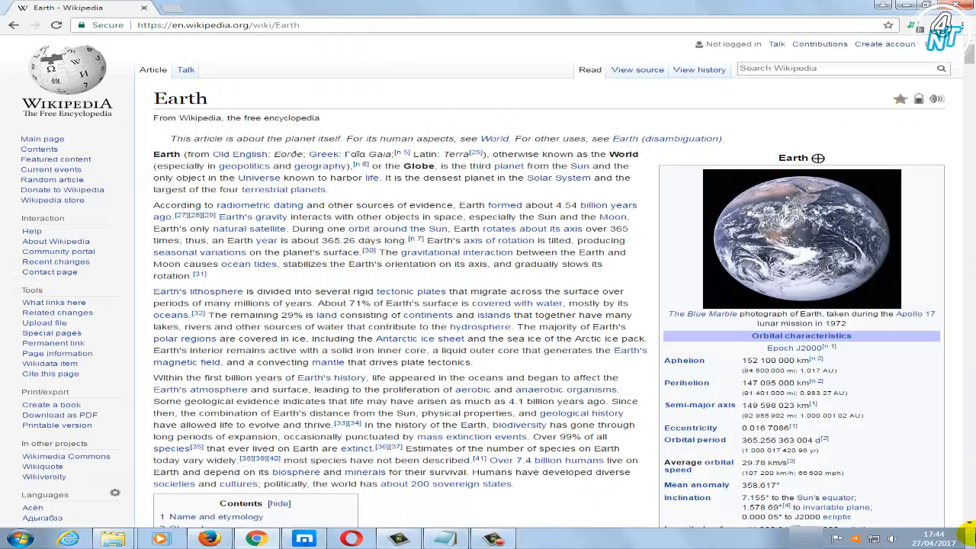
Step: Show the desktop and open the Earth - Wikipedia PDF in Acrobat Reader
click(971, 540)
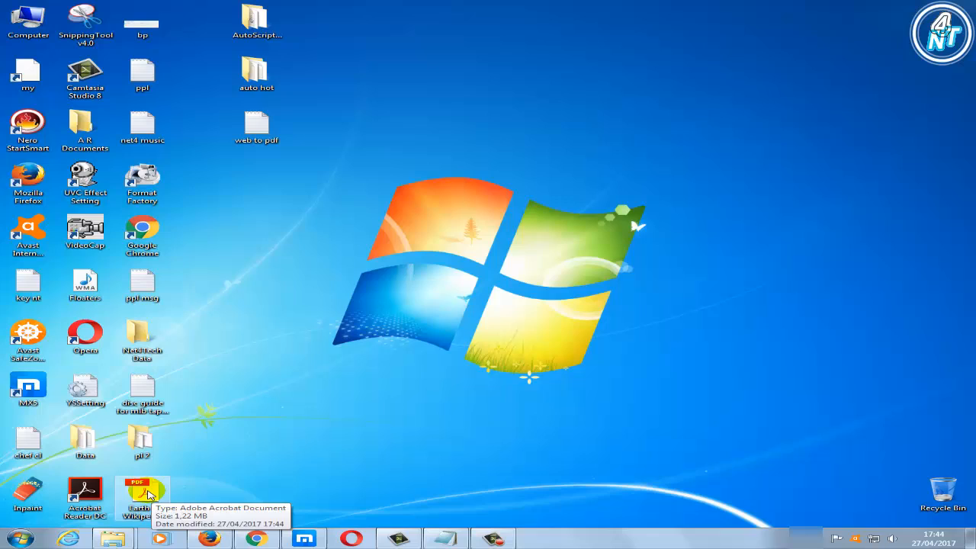
double_click(150, 495)
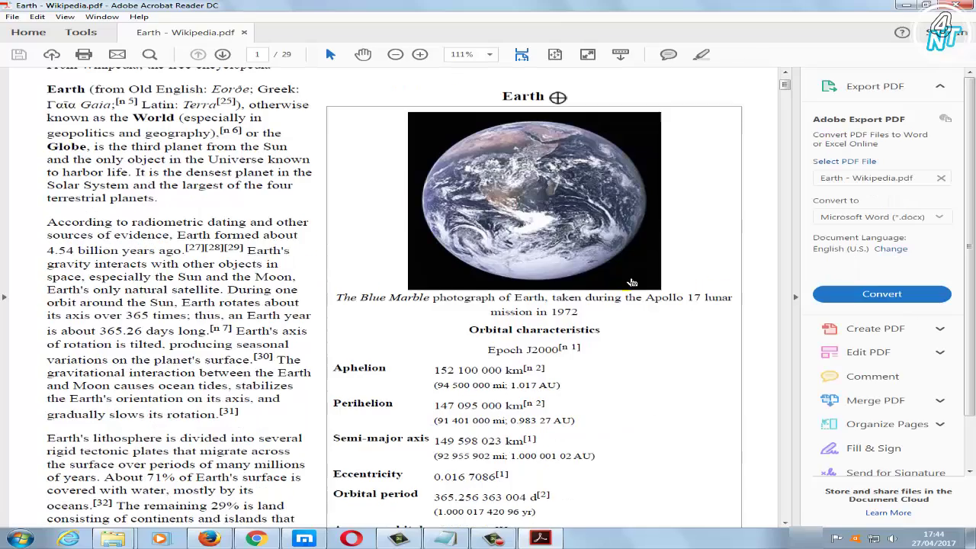
scroll(632, 283, down, 3)
scroll(618, 280, down, 2)
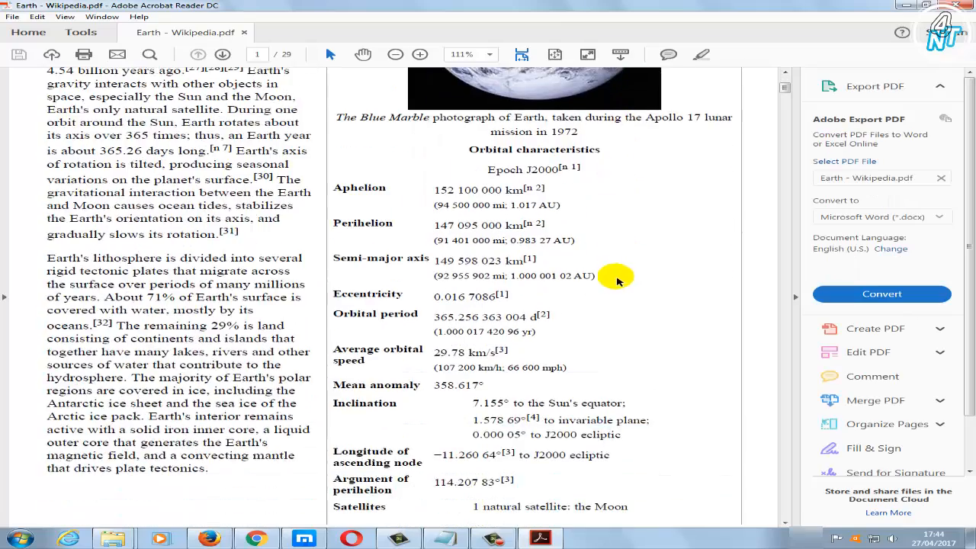
scroll(618, 280, down, 1)
scroll(610, 275, up, 5)
scroll(602, 273, up, 2)
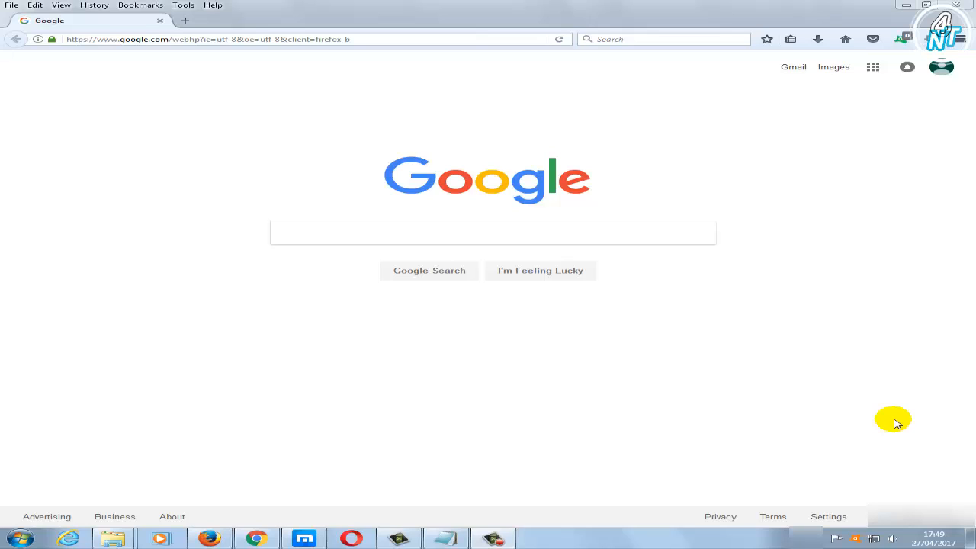
Step: Go to the Add-ons Manager Extensions list and search for save as pdf
click(961, 38)
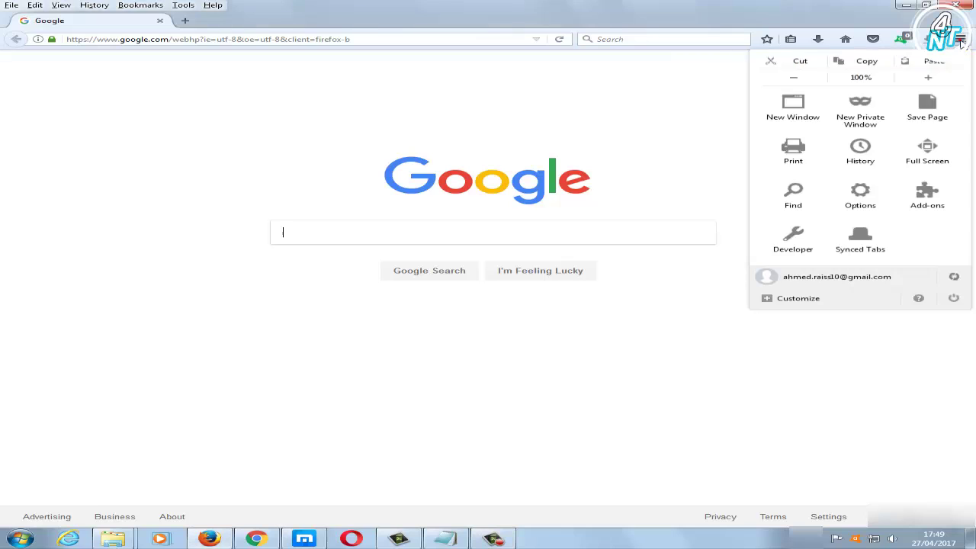
click(932, 206)
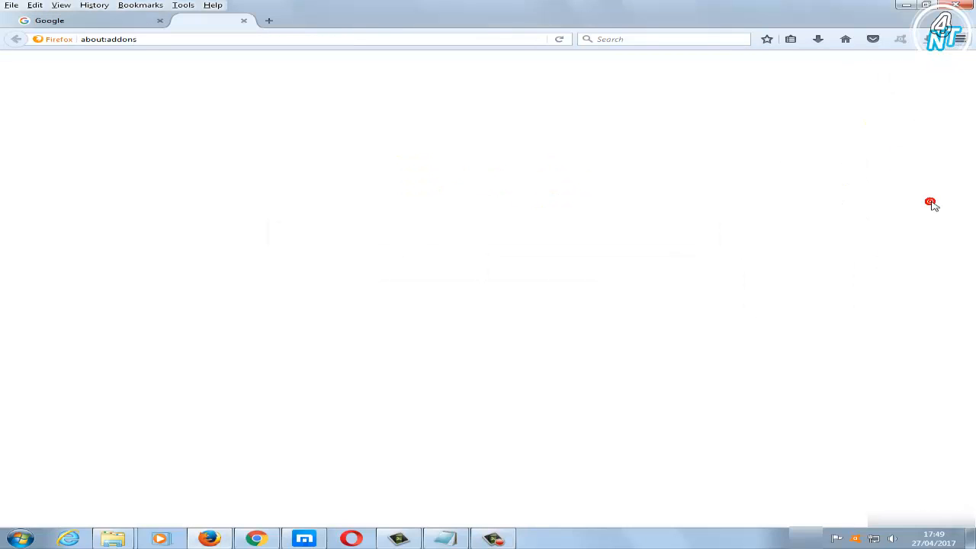
click(63, 104)
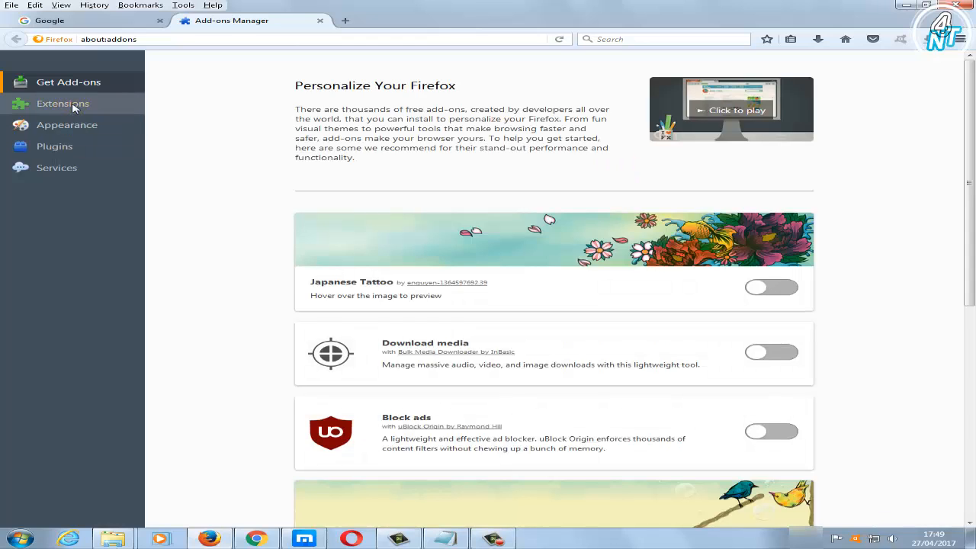
click(72, 109)
click(789, 73)
text(save as pdf)
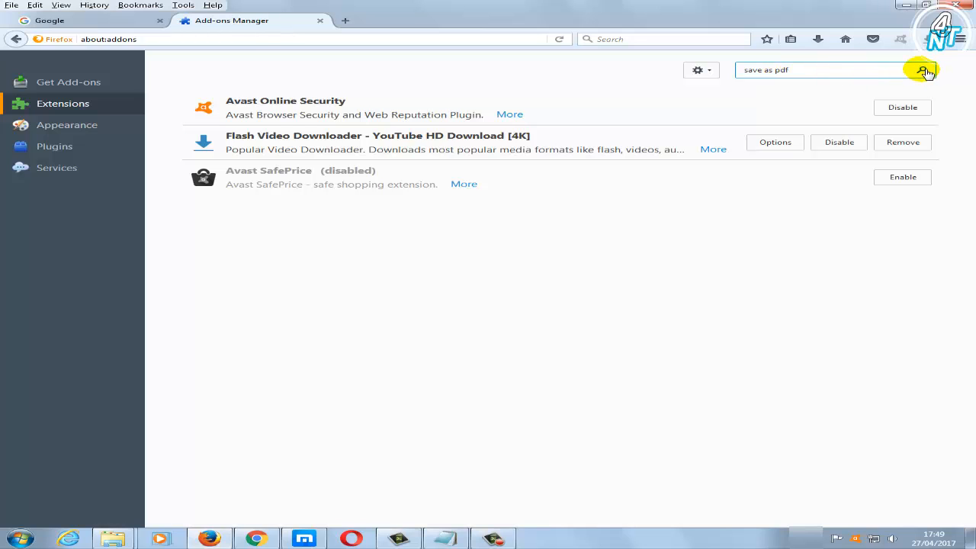
Step: Install the Save as PDF add-on from the search results and restart Firefox
click(922, 70)
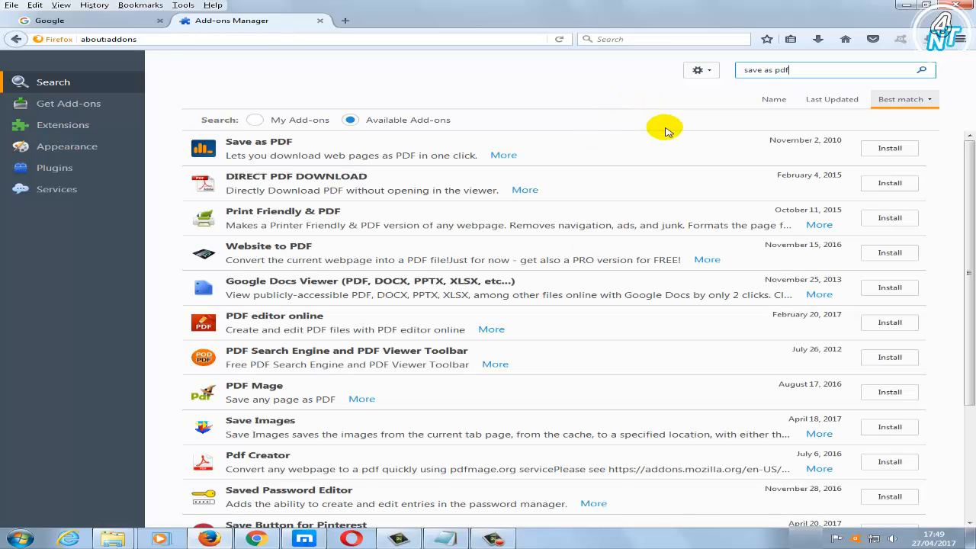
click(889, 149)
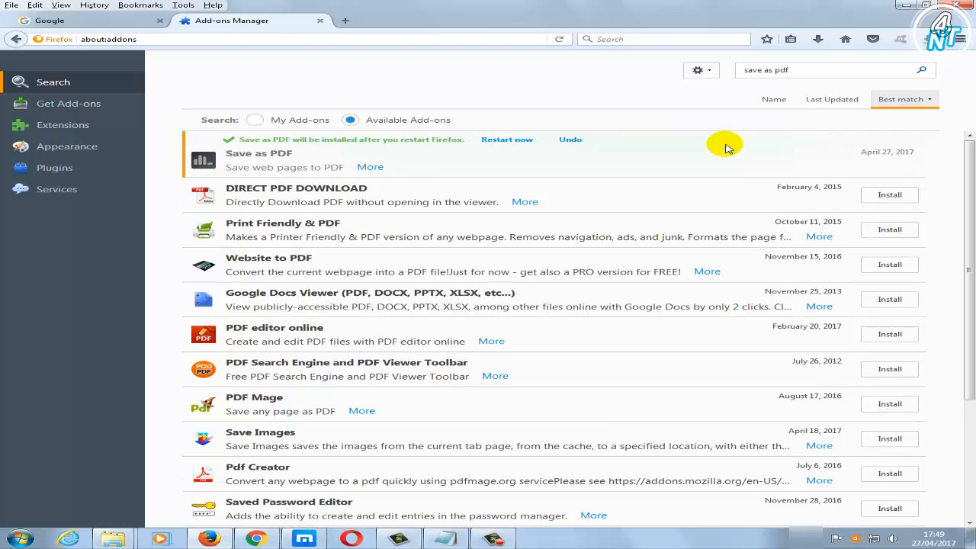
click(506, 140)
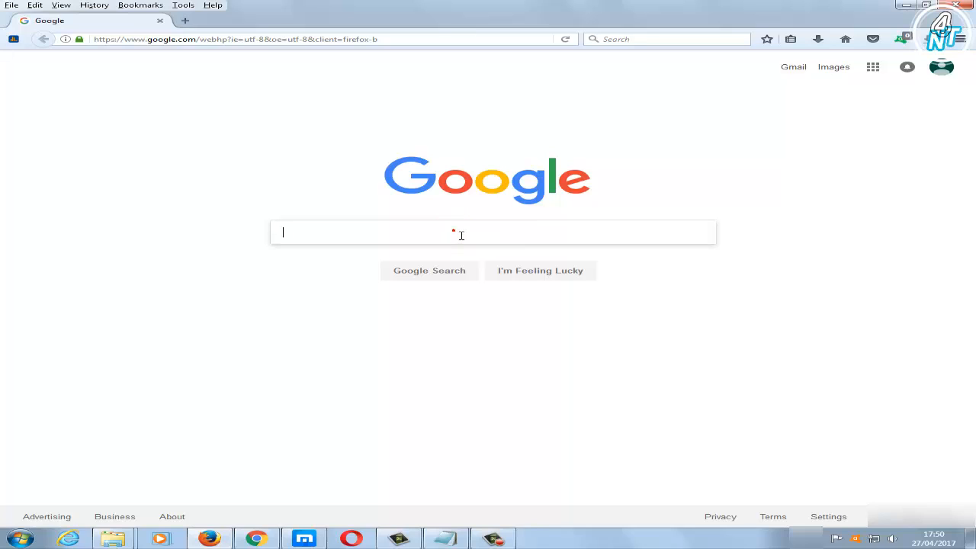
Step: Search Google for george washington and open the George Washington - Wikipedia result
click(461, 234)
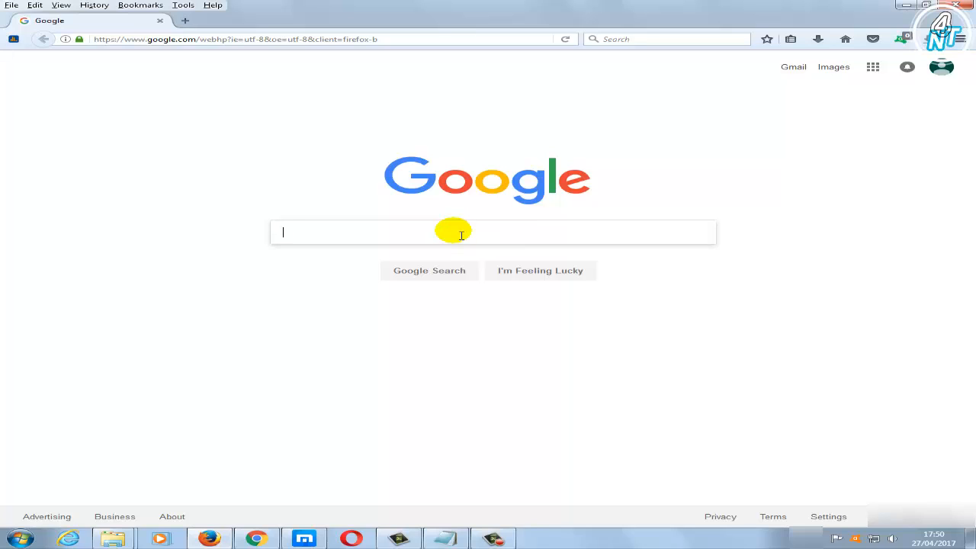
text(g)
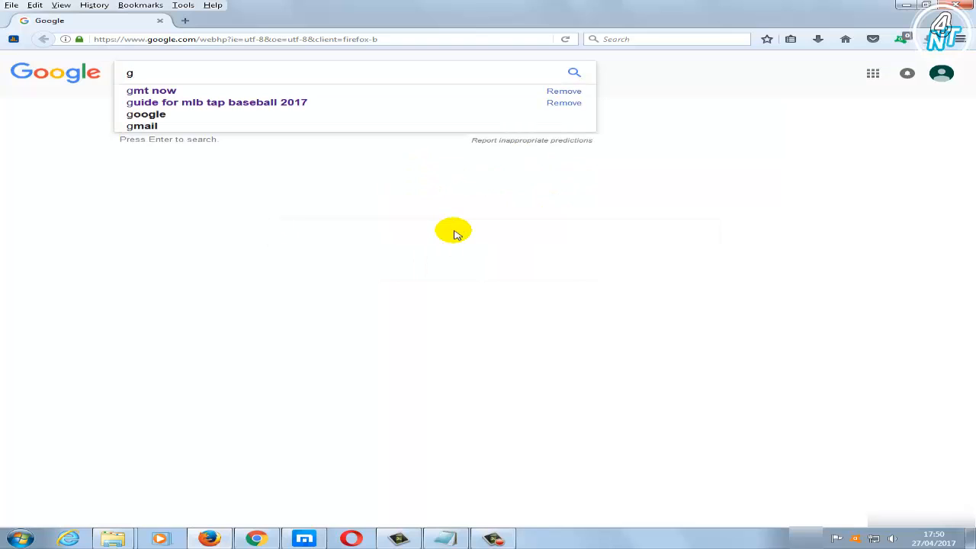
text(eog)
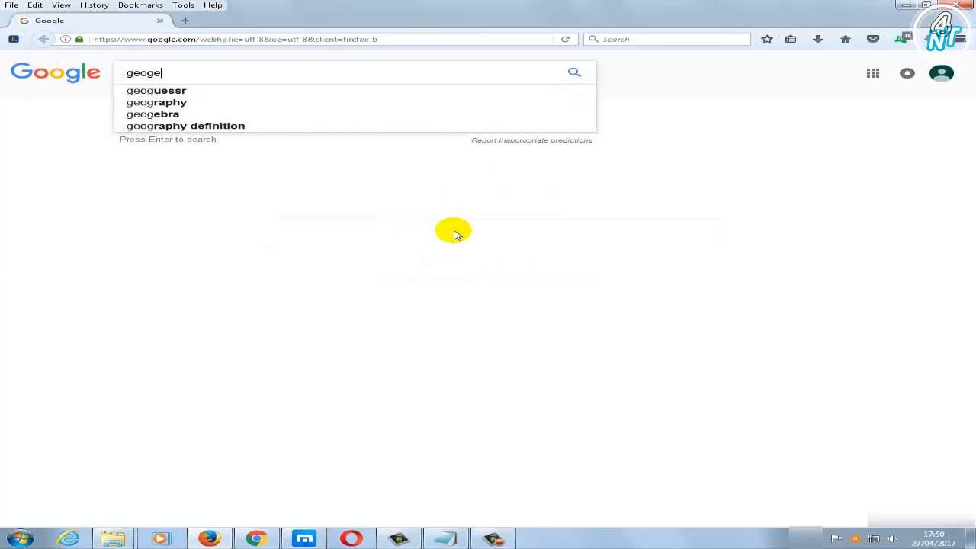
text(e)
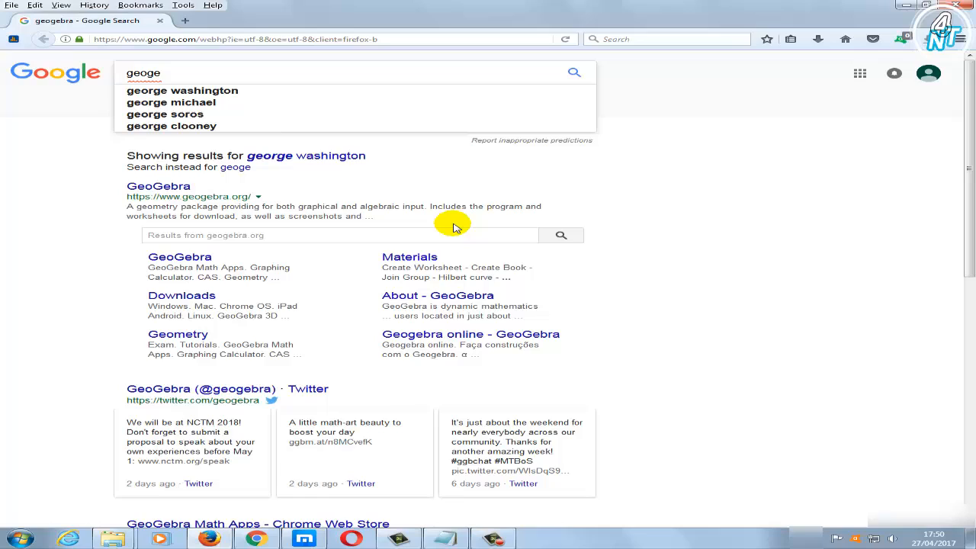
text( z)
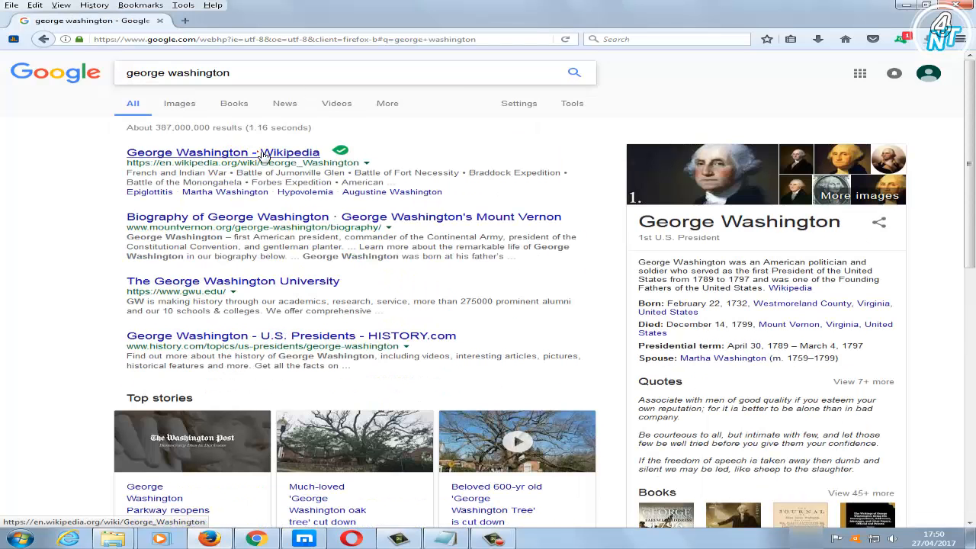
click(254, 155)
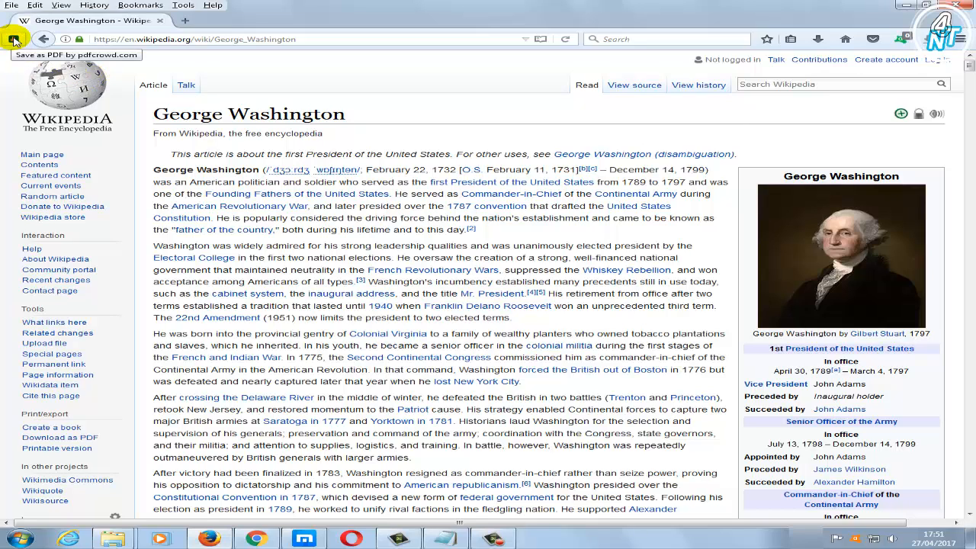
Step: Convert the George Washington article with the pdfcrowd button and save the PDF file to disk
click(14, 39)
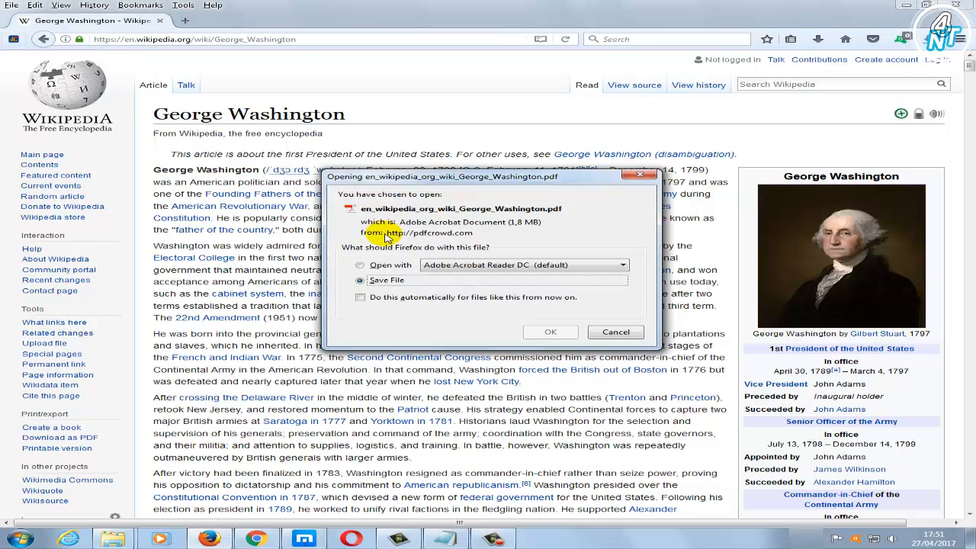
click(360, 281)
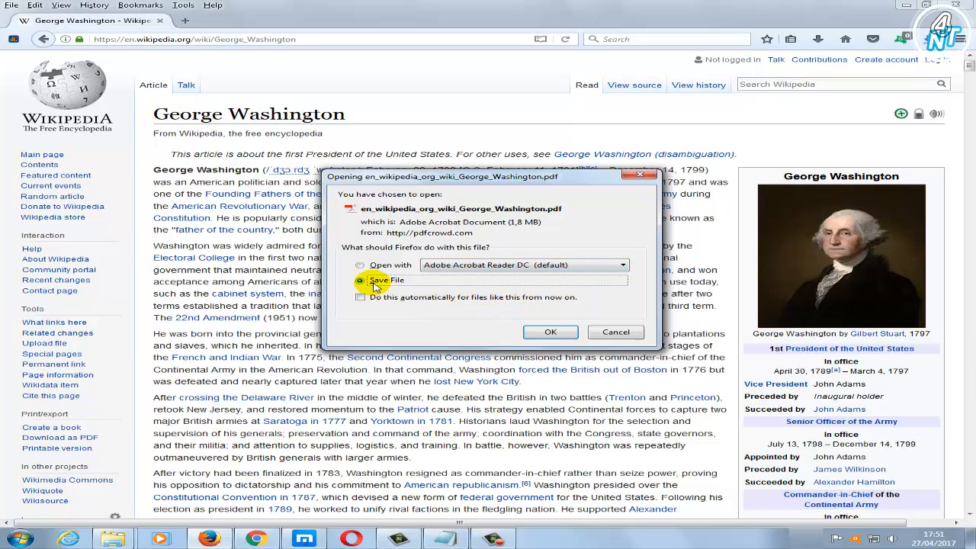
click(552, 332)
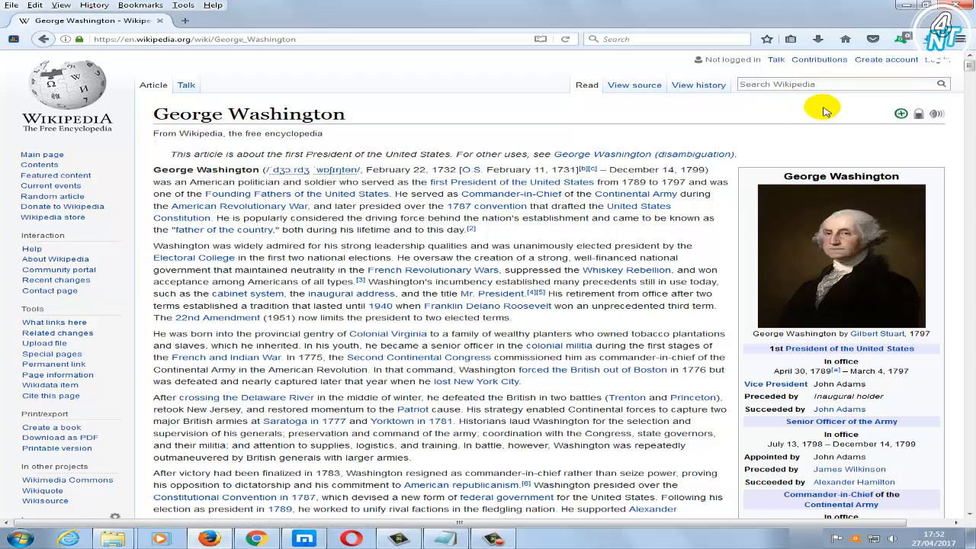
Step: Locate the downloaded George Washington PDF in its folder and open it in Acrobat Reader
click(818, 41)
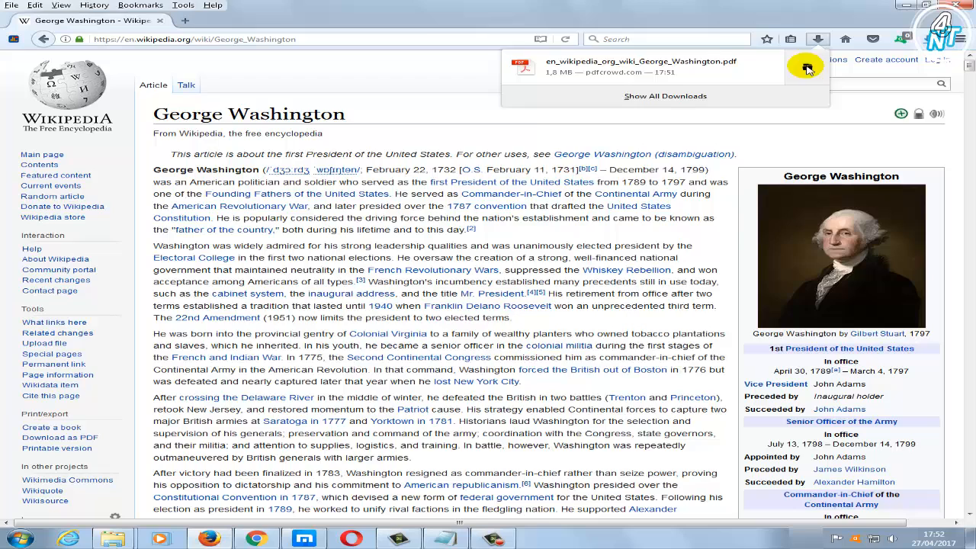
click(808, 68)
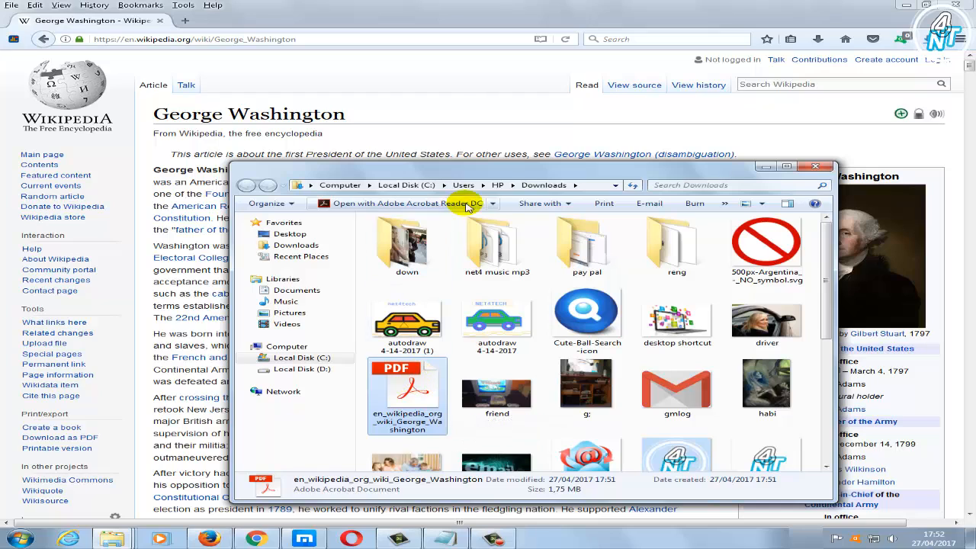
double_click(411, 390)
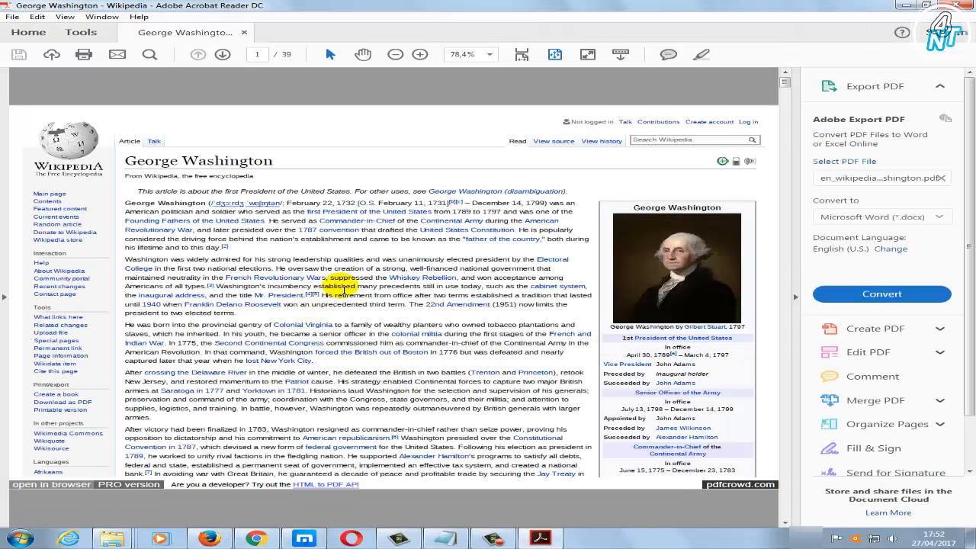
scroll(528, 285, down, 10)
scroll(529, 285, down, 10)
scroll(519, 287, down, 10)
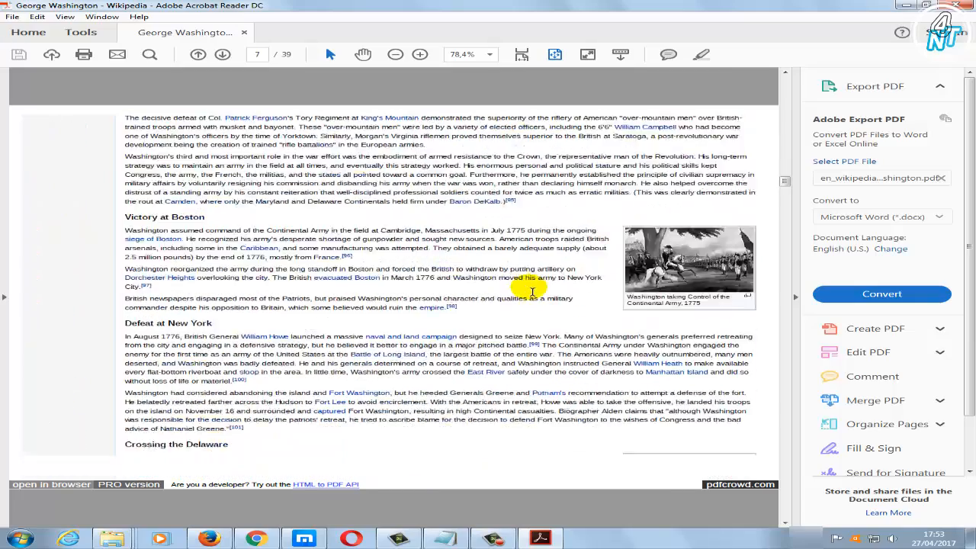
scroll(511, 288, down, 10)
scroll(513, 288, down, 10)
scroll(457, 284, down, 10)
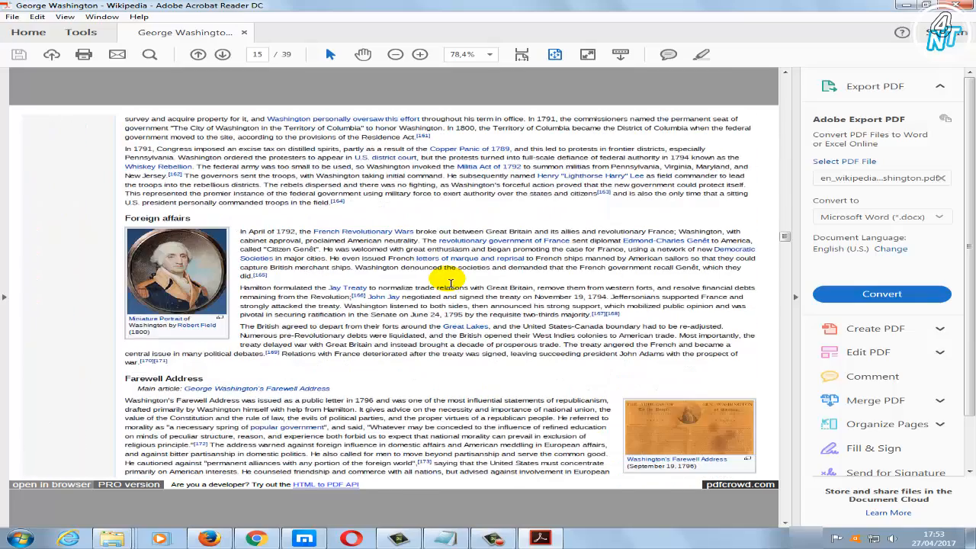
scroll(450, 284, down, 10)
scroll(450, 284, down, 10)
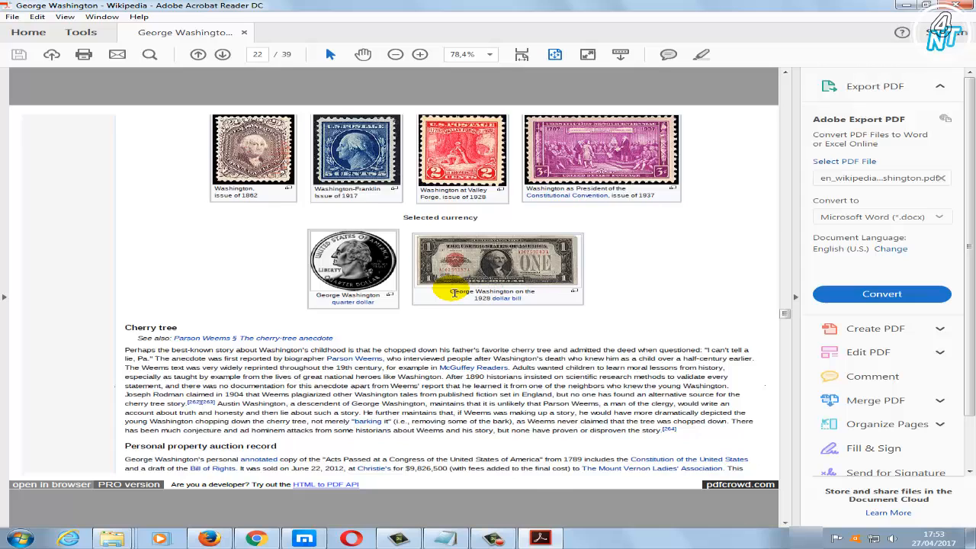
key(Home)
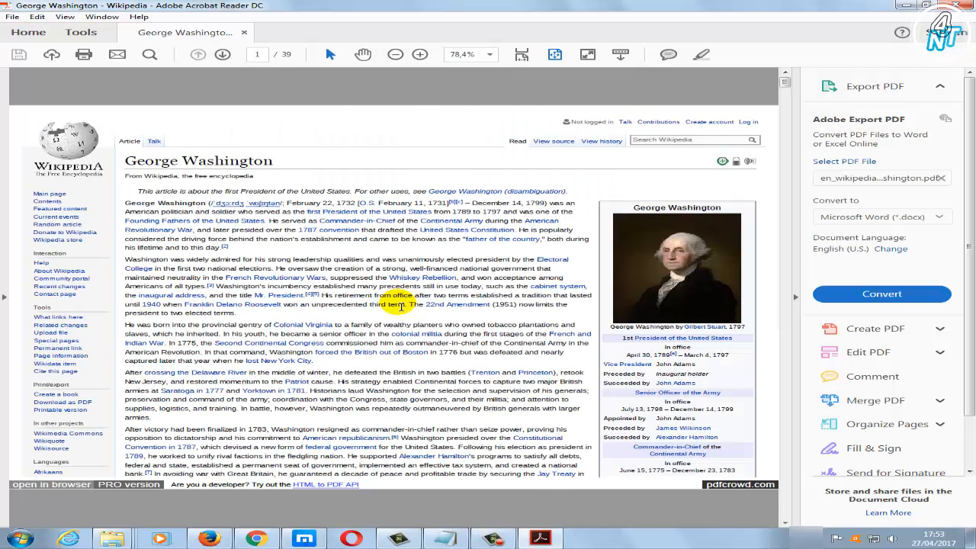